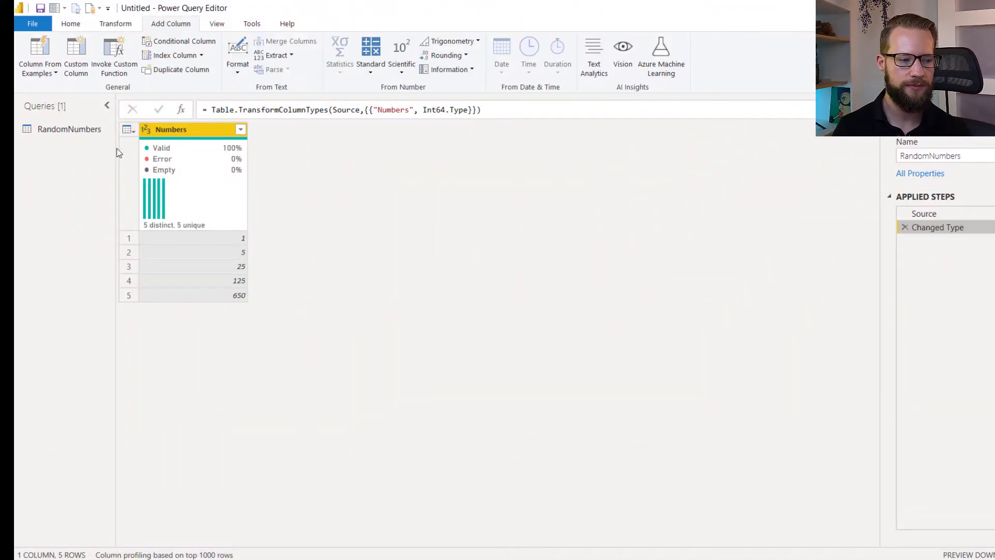
- Add a Custom column computing [Numbers] * 1.5 and type it as Decimal Number
{"action": "left_click", "coordinate": [76, 59]}
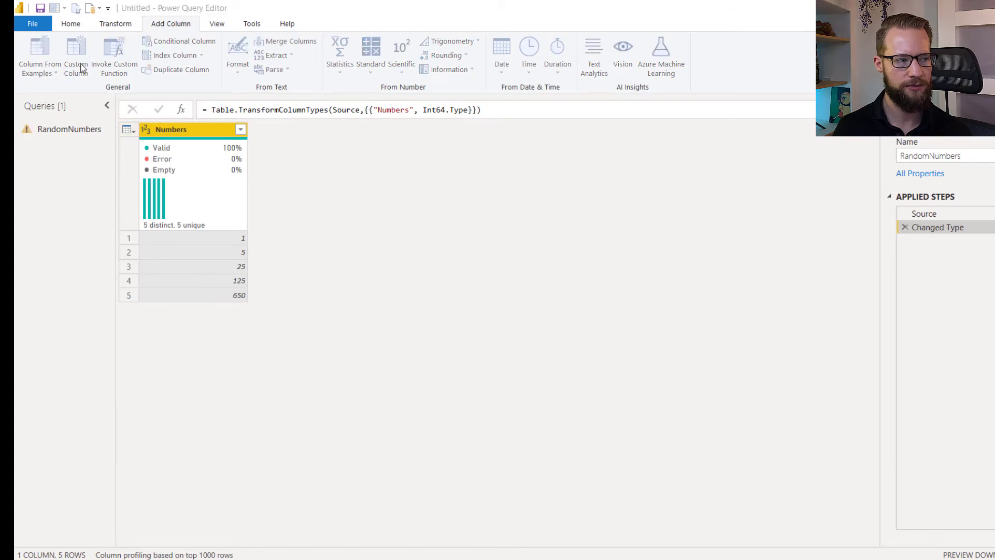
{"action": "left_click", "coordinate": [629, 271]}
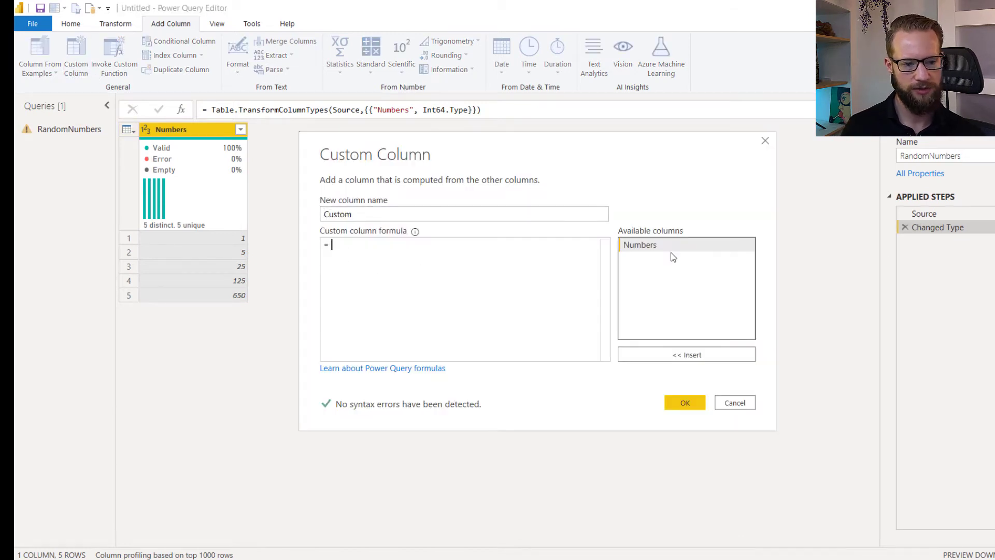
{"action": "double_click", "coordinate": [673, 247]}
{"action": "type", "text": "* "}
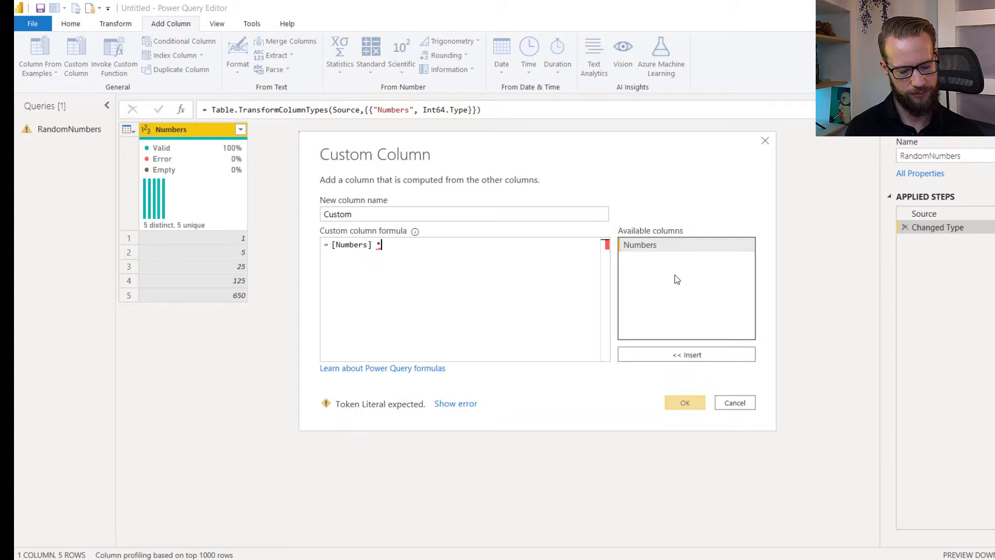
{"action": "type", "text": "1.5"}
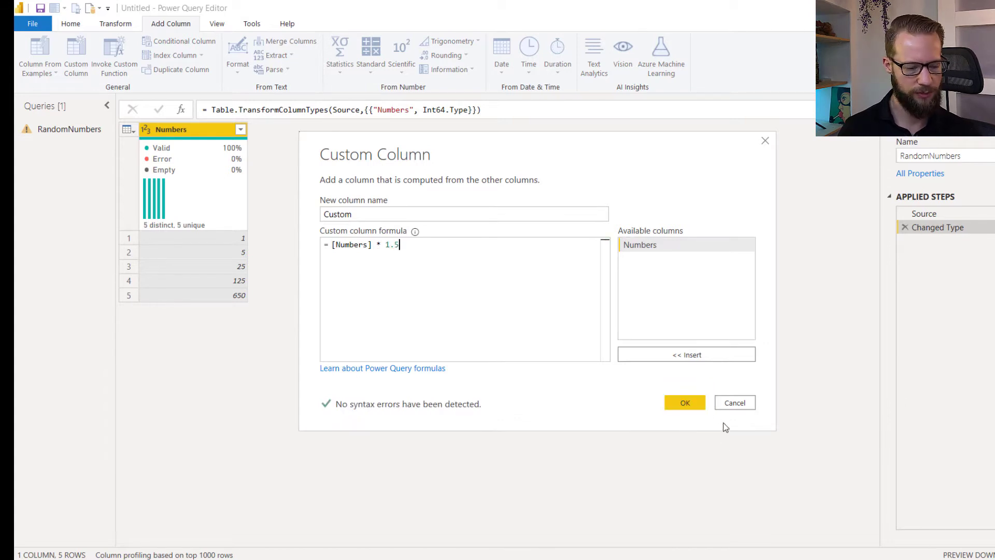
{"action": "left_click", "coordinate": [686, 403]}
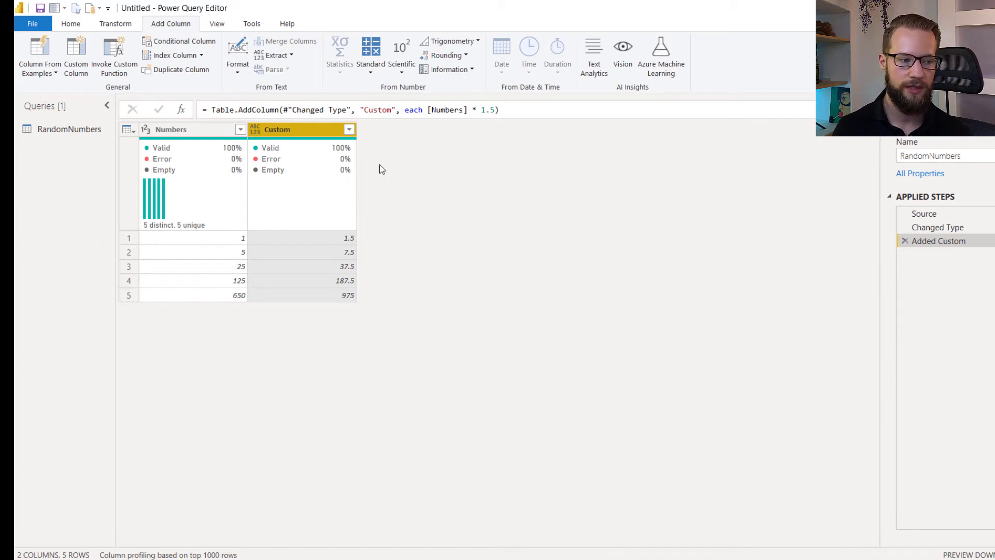
{"action": "left_click", "coordinate": [254, 128]}
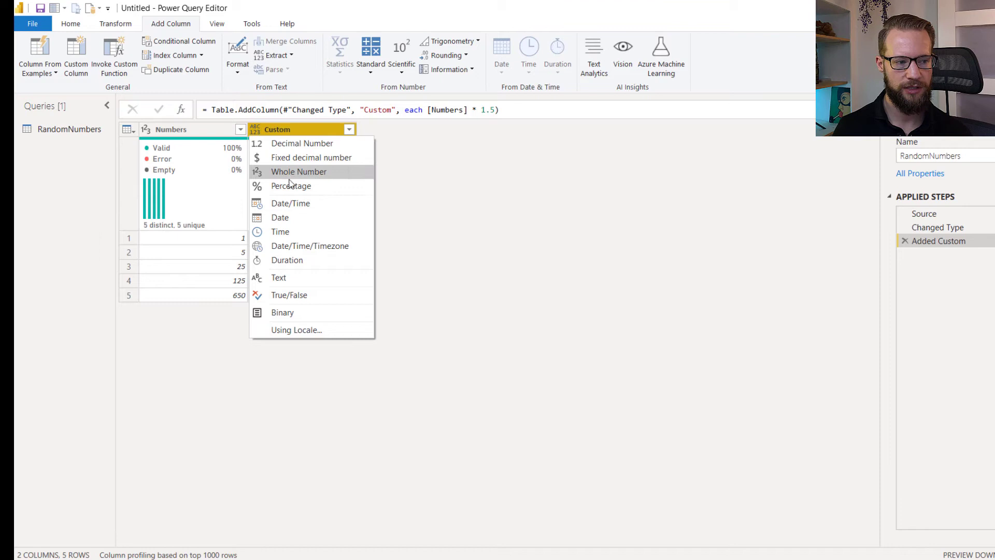
{"action": "left_click", "coordinate": [307, 144]}
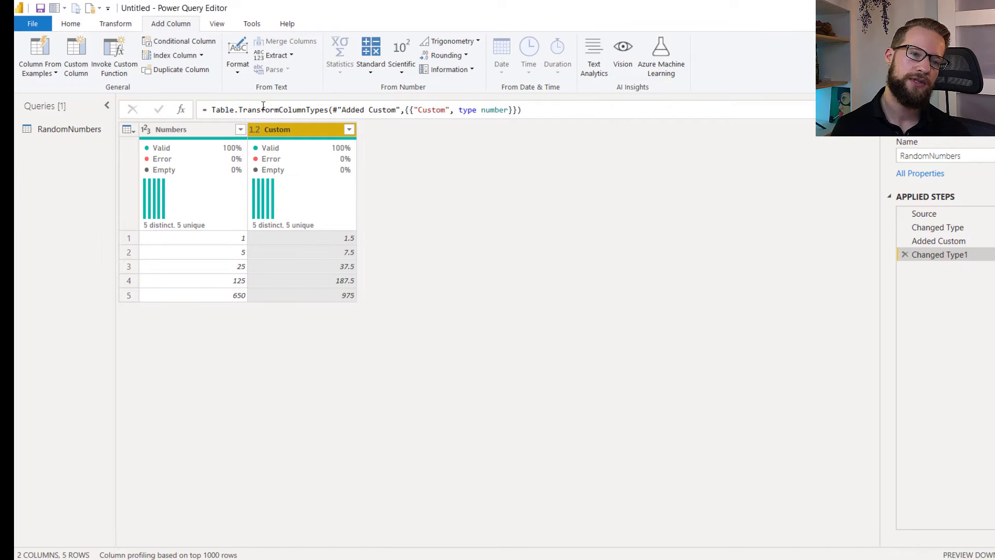
- Add a Custom.1 column computing [Custom] - 1 and type it as Decimal Number
{"action": "left_click", "coordinate": [76, 59]}
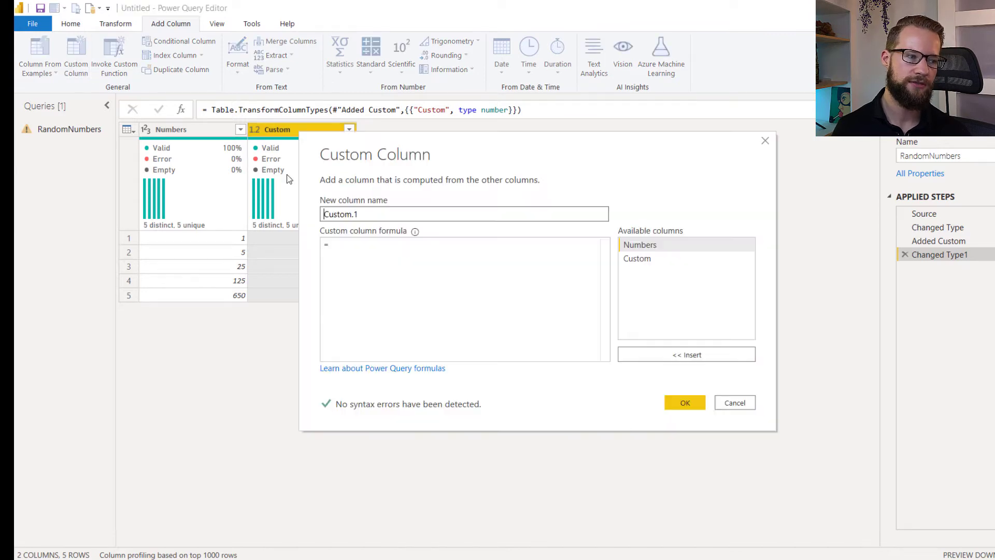
{"action": "left_click", "coordinate": [645, 289]}
{"action": "double_click", "coordinate": [653, 258]}
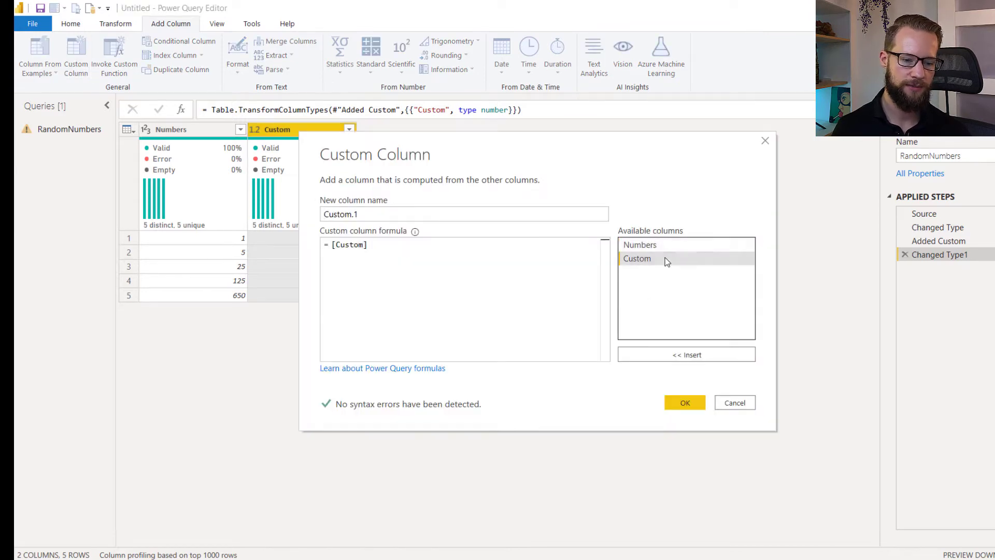
{"action": "left_click", "coordinate": [427, 276]}
{"action": "type", "text": "-1"}
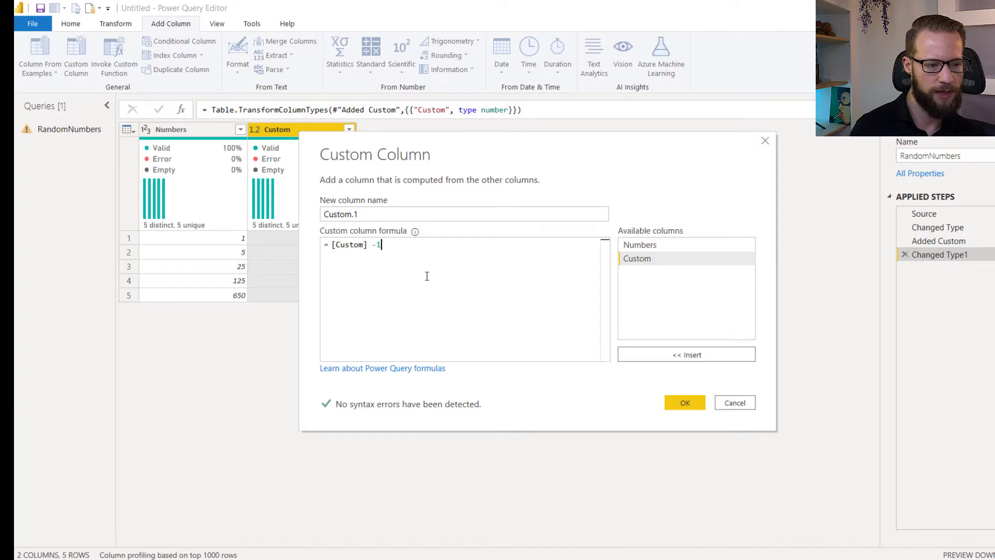
{"action": "left_click", "coordinate": [685, 402]}
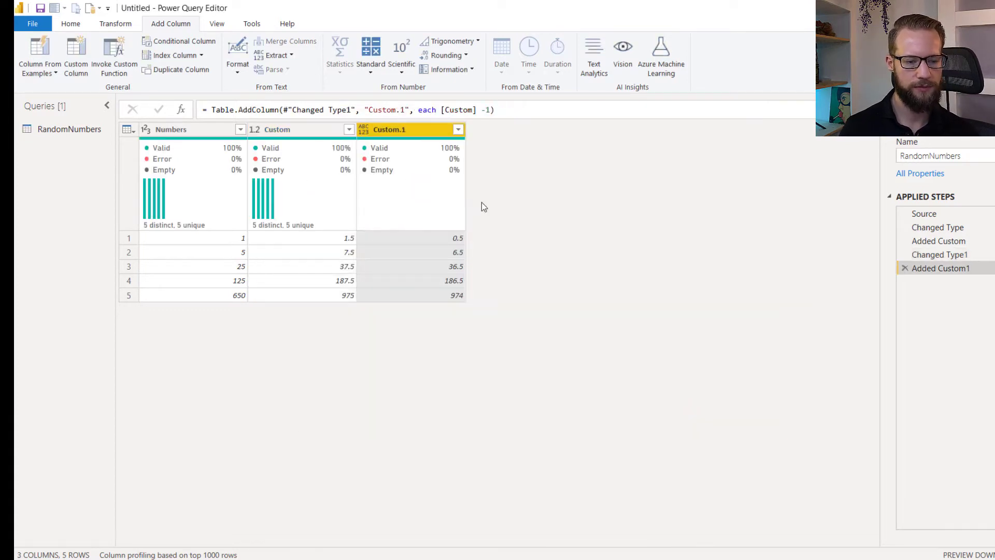
{"action": "left_click", "coordinate": [365, 129]}
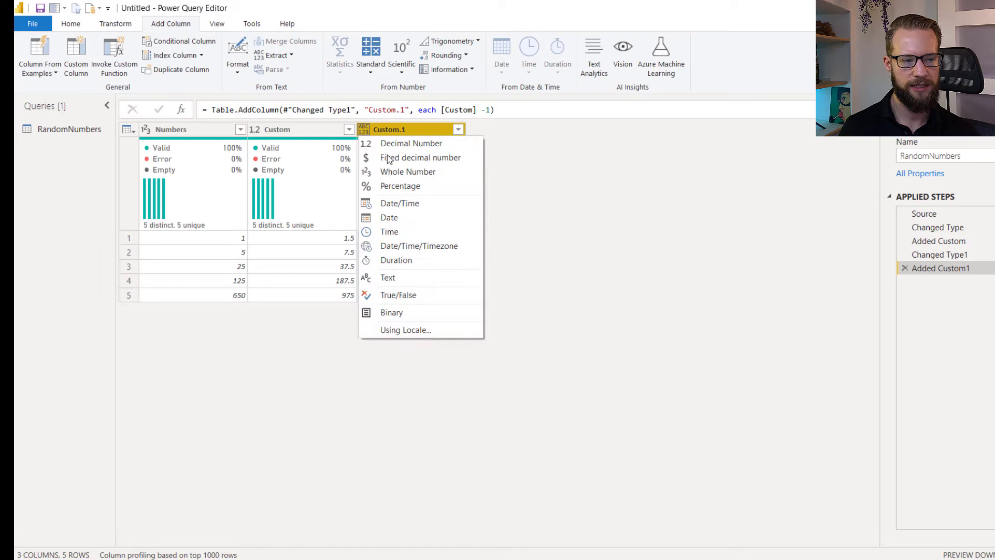
{"action": "left_click", "coordinate": [400, 141]}
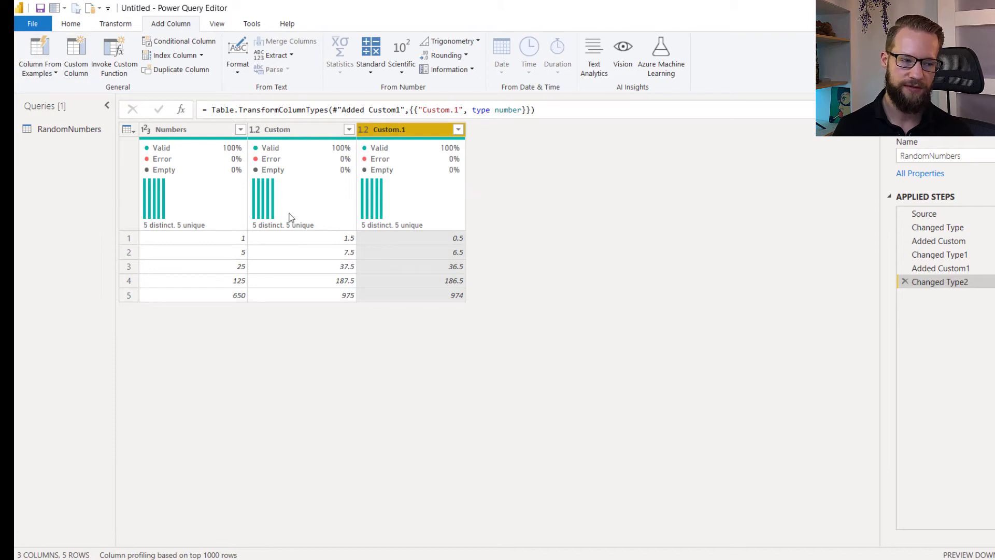
- Multiply the Numbers column by 1.5 with Standard > Multiply, creating a Multiplication column
{"action": "left_click", "coordinate": [180, 131]}
{"action": "left_click", "coordinate": [181, 130]}
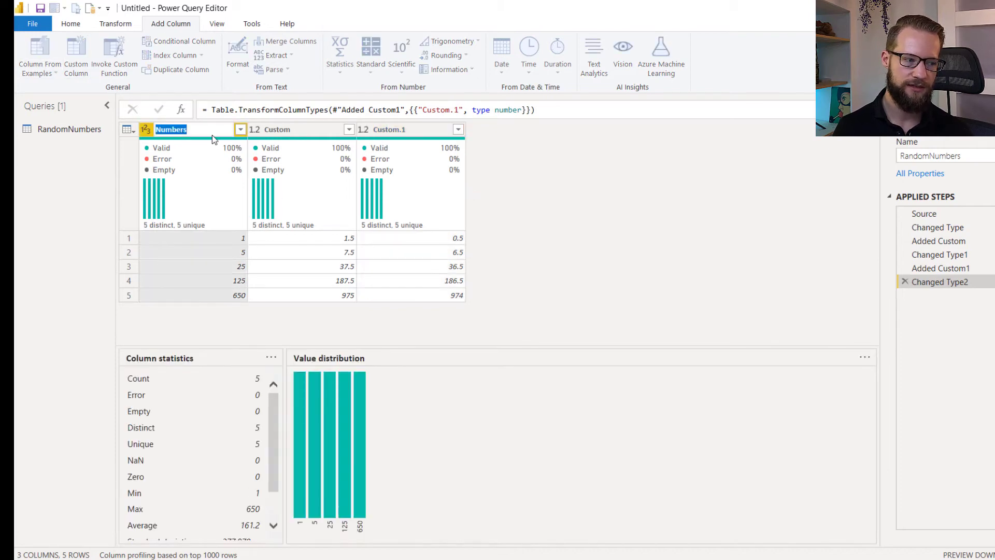
{"action": "key", "text": "Escape"}
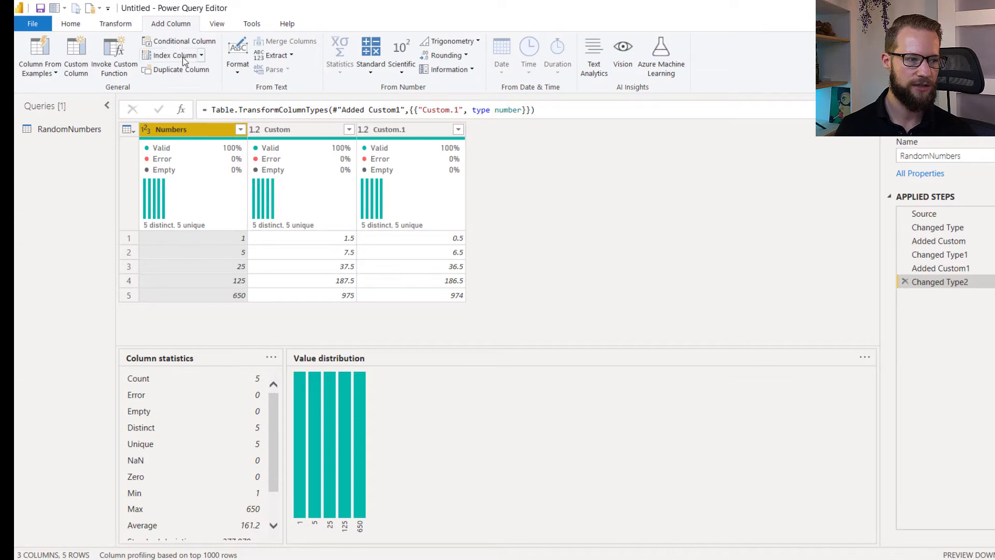
{"action": "left_click", "coordinate": [371, 58]}
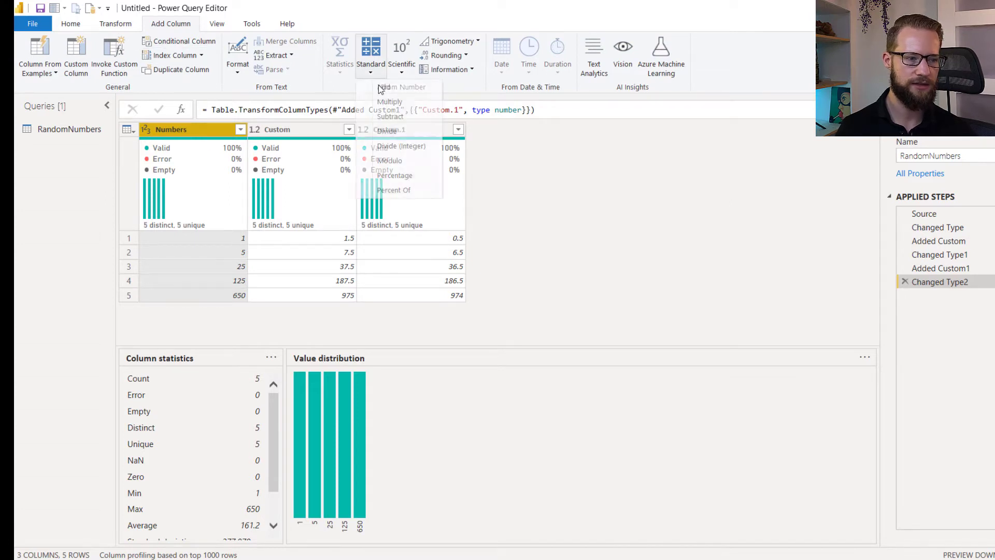
{"action": "left_click", "coordinate": [372, 58]}
{"action": "left_click", "coordinate": [371, 59]}
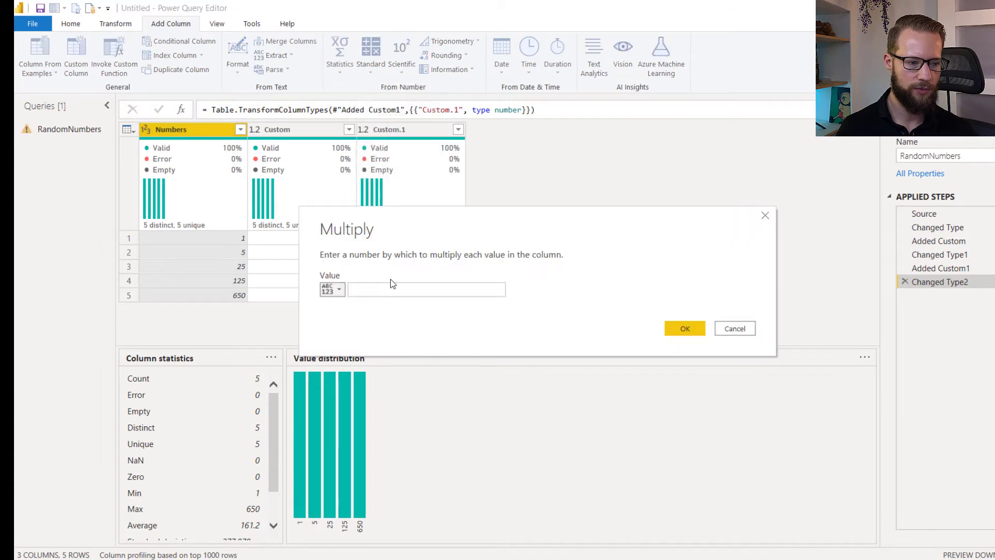
{"action": "left_click", "coordinate": [392, 289]}
{"action": "type", "text": "1.5"}
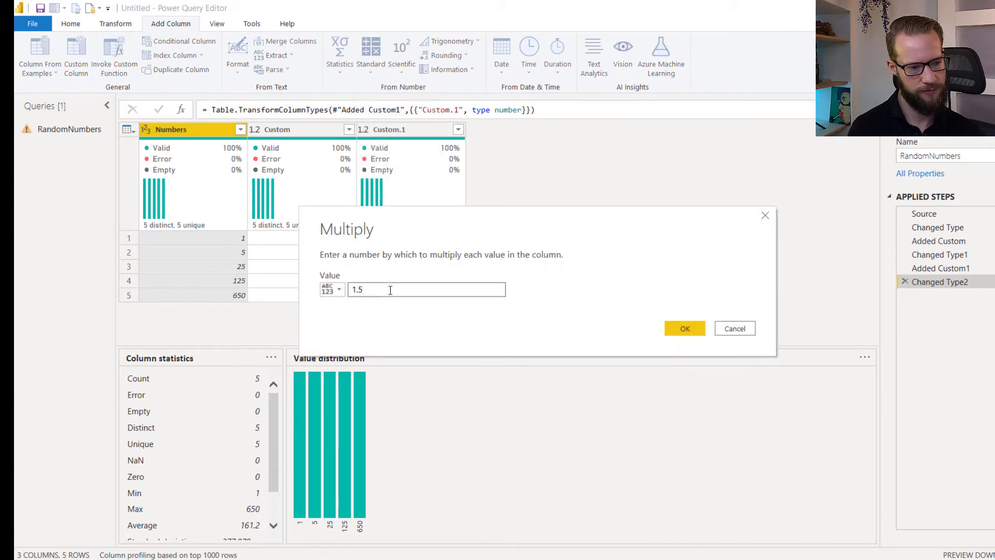
{"action": "left_click", "coordinate": [685, 329]}
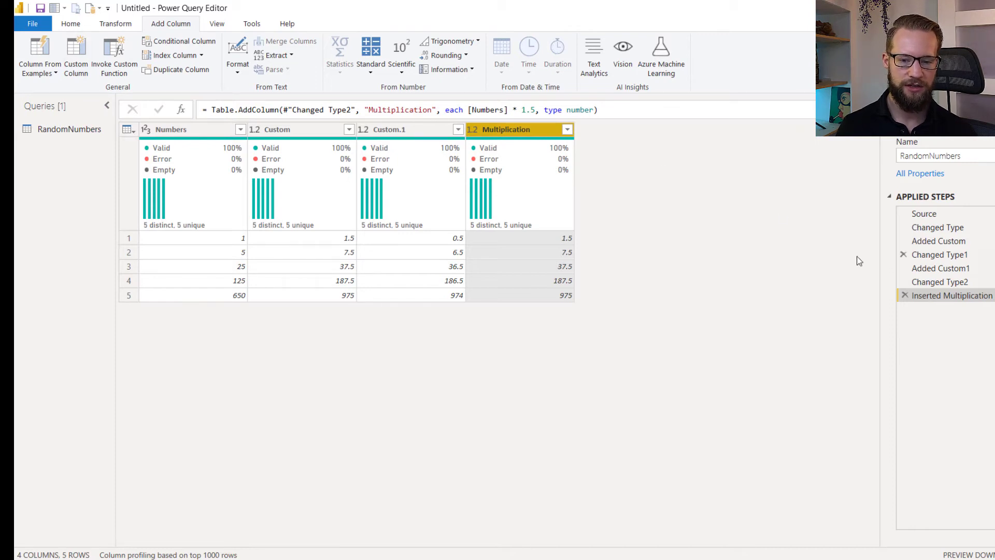
- Append ', type number' to the Added Custom step's Table.AddColumn formula
{"action": "left_click", "coordinate": [938, 241]}
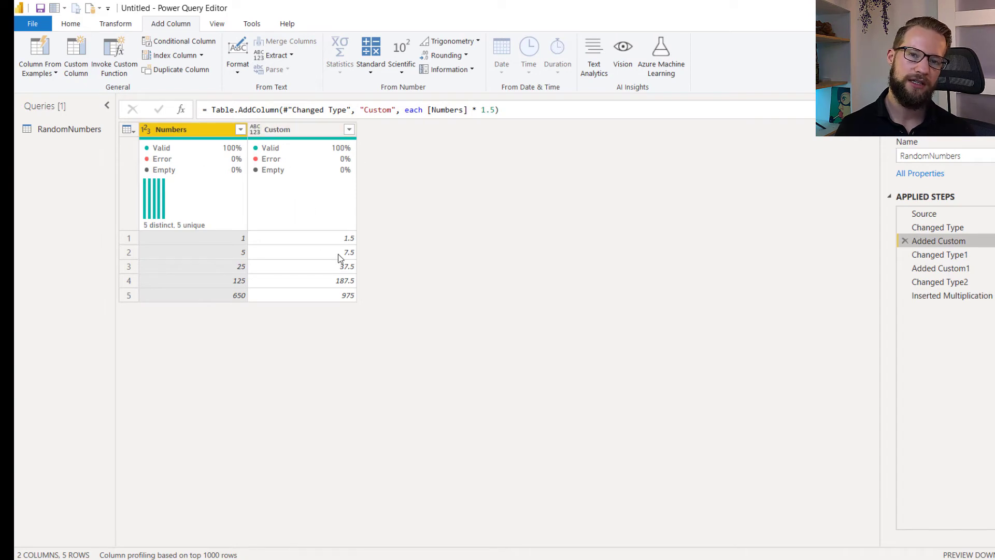
{"action": "left_click", "coordinate": [536, 110]}
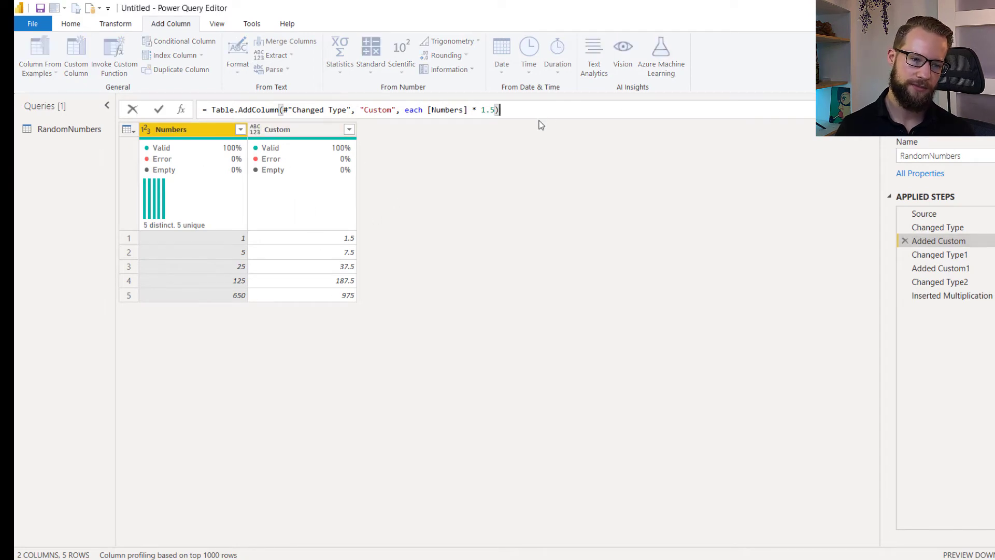
{"action": "key", "text": "Escape"}
{"action": "left_click", "coordinate": [572, 109]}
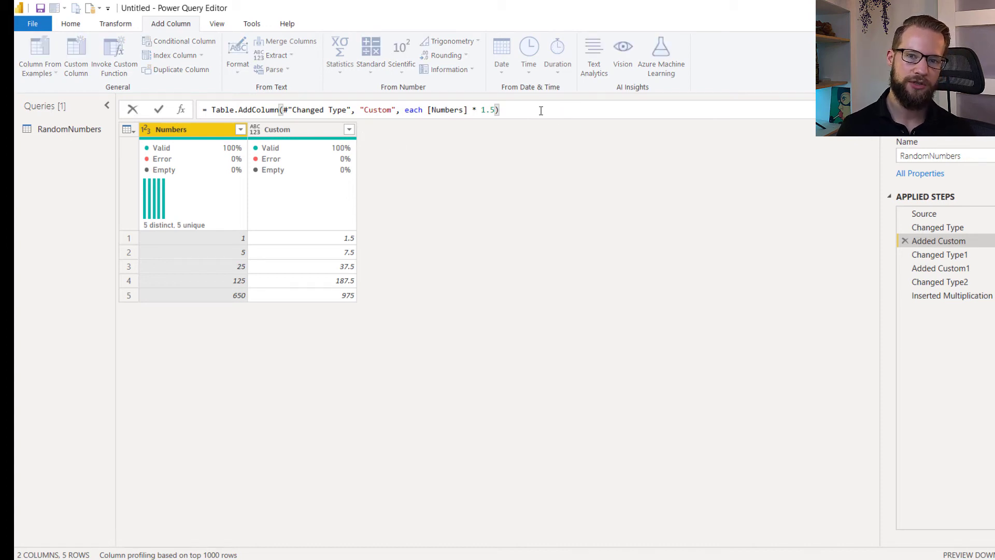
{"action": "key", "text": "Return"}
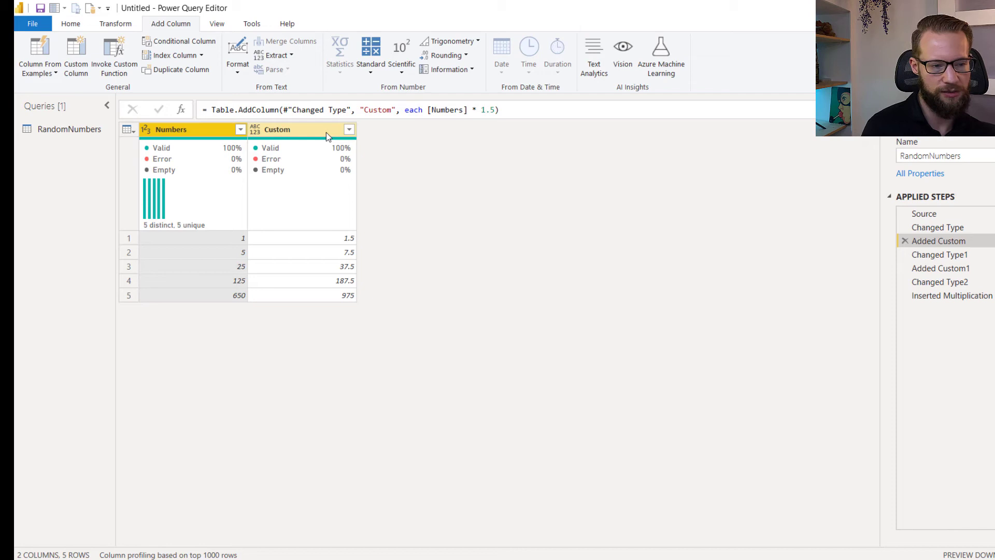
{"action": "left_click", "coordinate": [531, 110]}
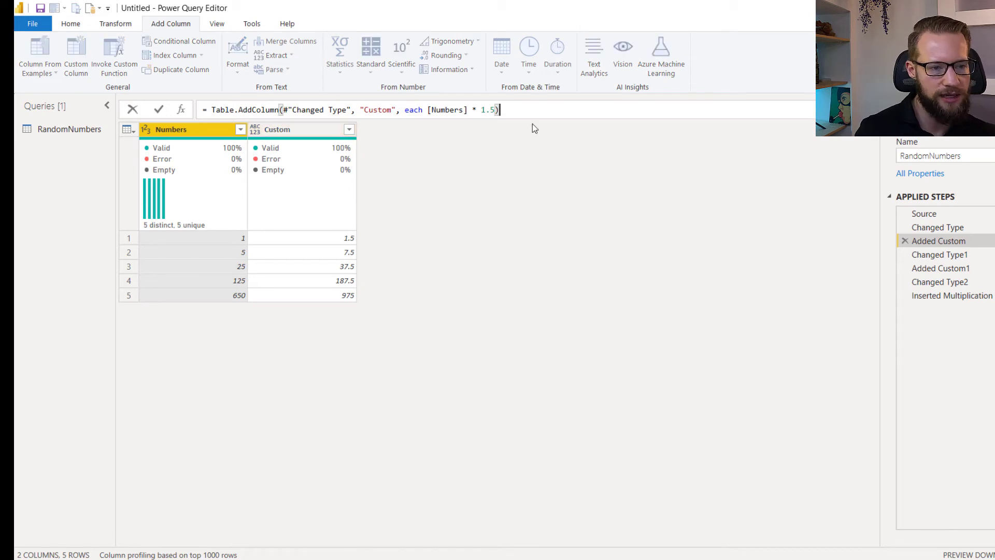
{"action": "key", "text": "Left"}
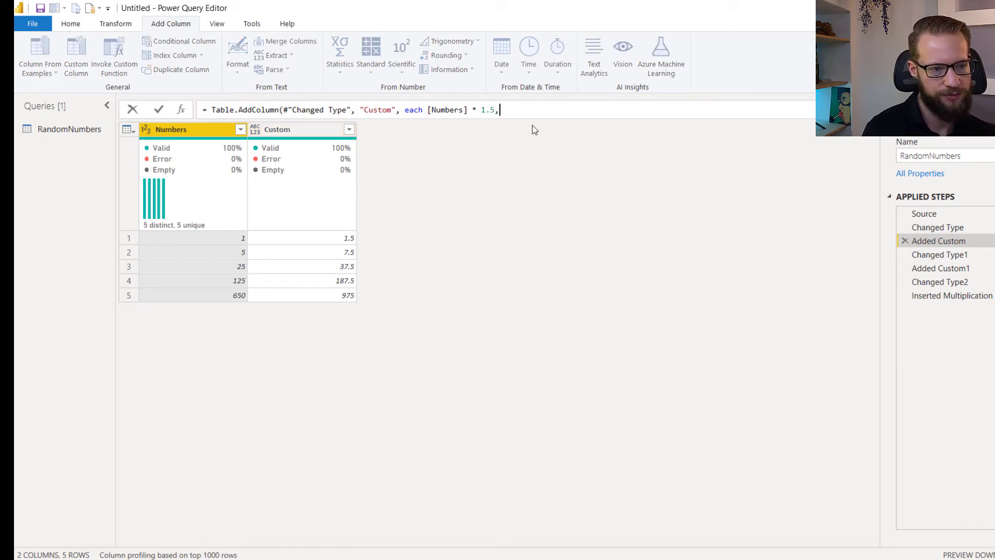
{"action": "type", "text": ", type number"}
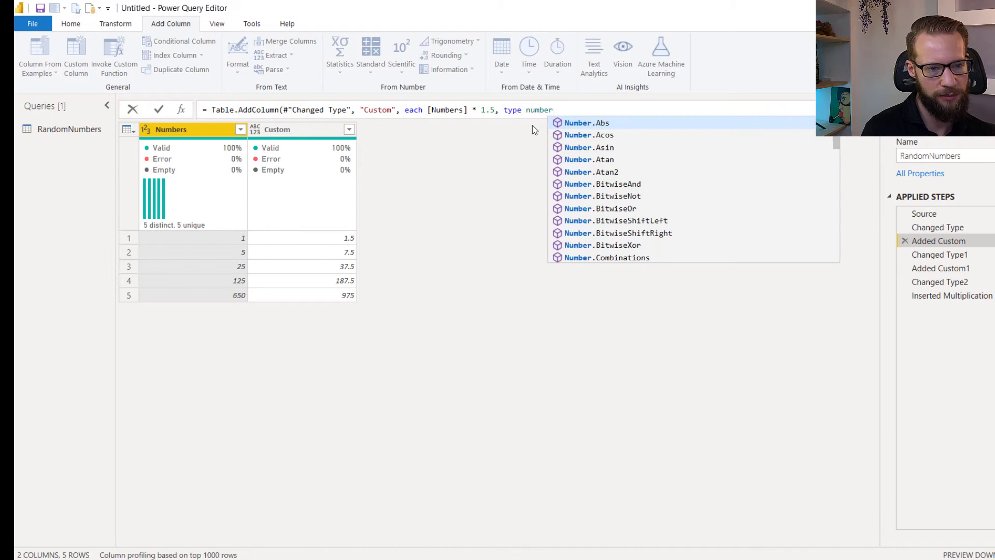
{"action": "left_click", "coordinate": [158, 109]}
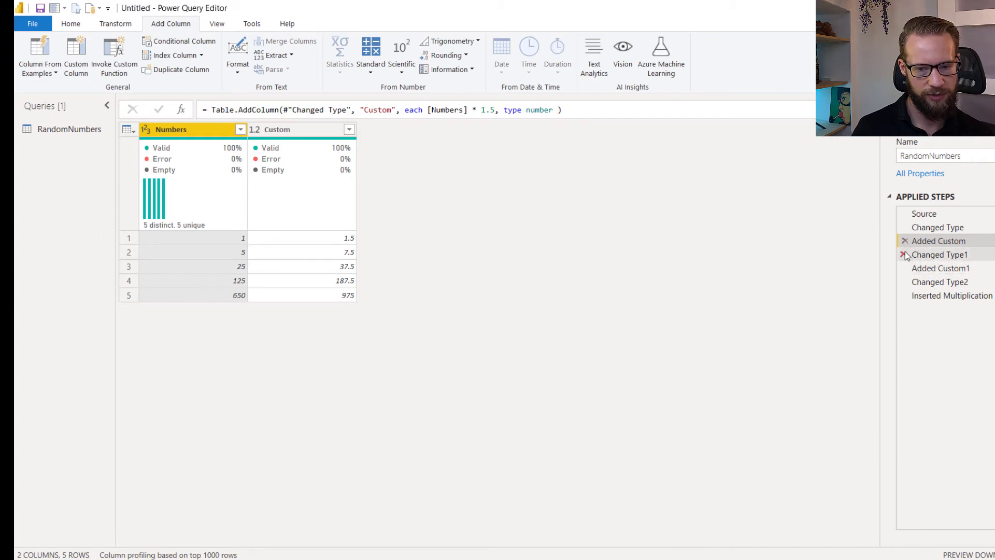
- Delete Changed Type1 and end the Added Custom1 formula with ', type number)'
{"action": "left_click", "coordinate": [905, 254]}
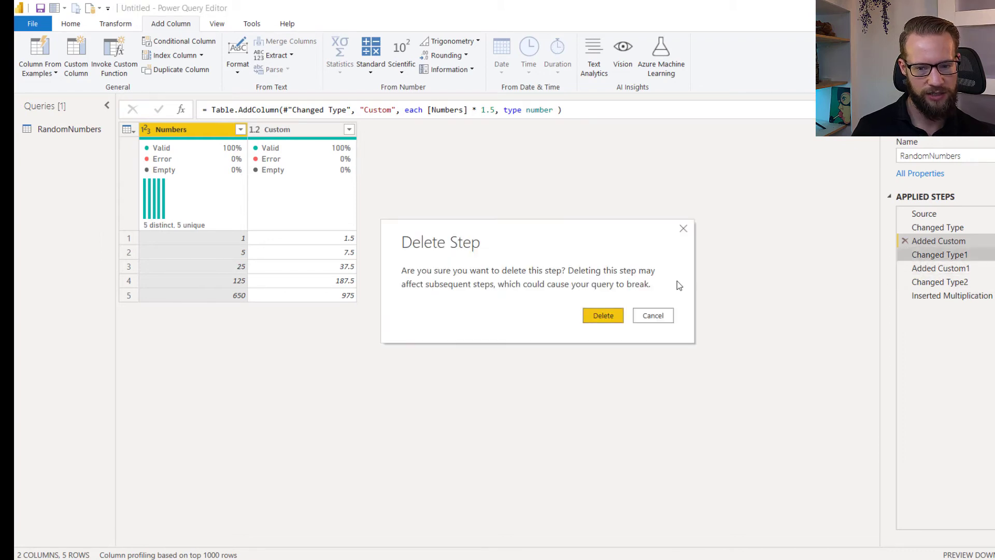
{"action": "left_click", "coordinate": [597, 315]}
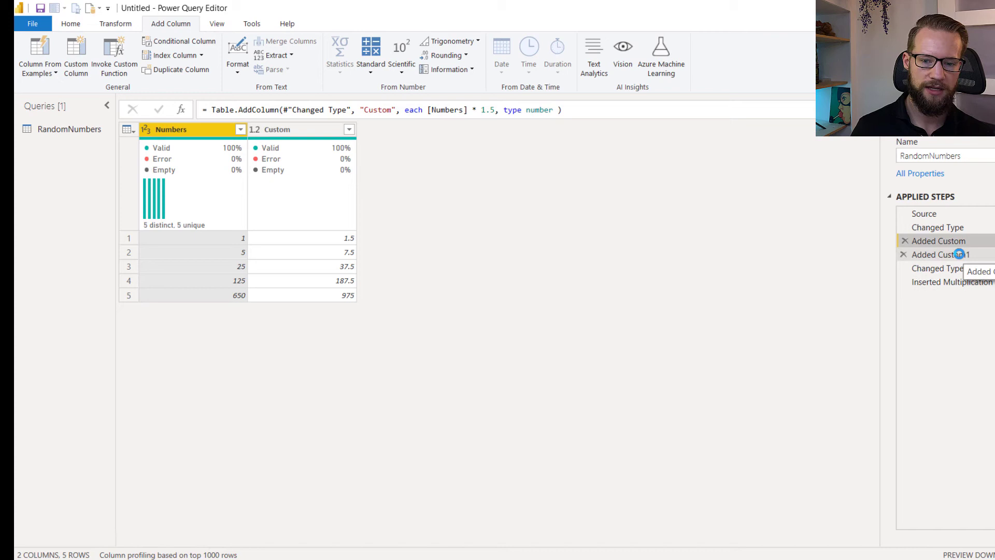
{"action": "left_click", "coordinate": [964, 254]}
{"action": "key", "text": "Escape"}
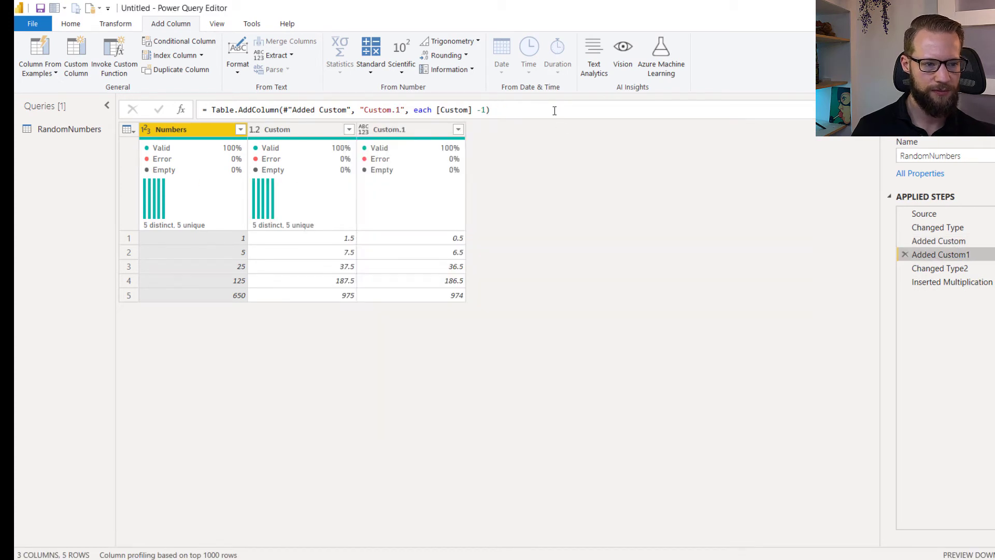
{"action": "left_click", "coordinate": [553, 109]}
{"action": "type", "text": ", type number)"}
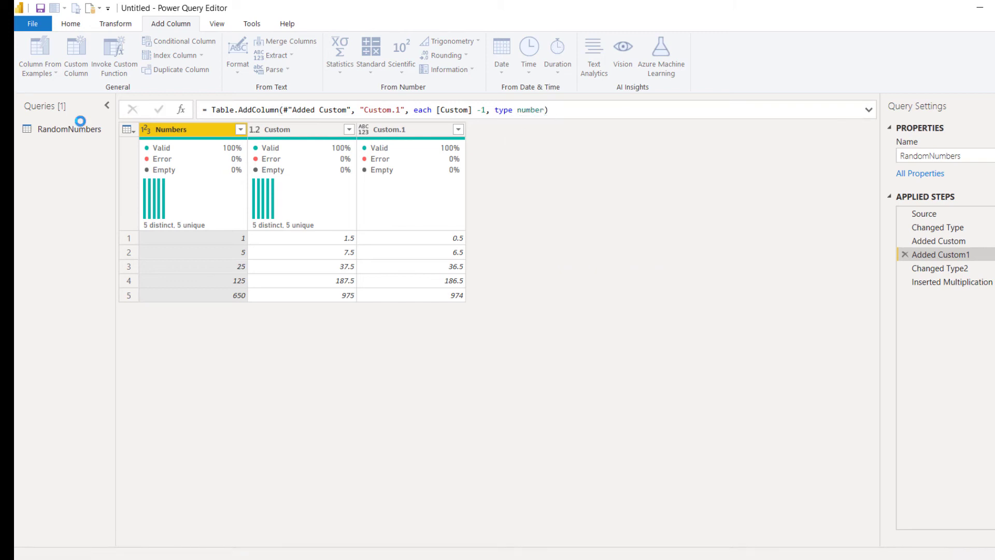
{"action": "key", "text": "Return"}
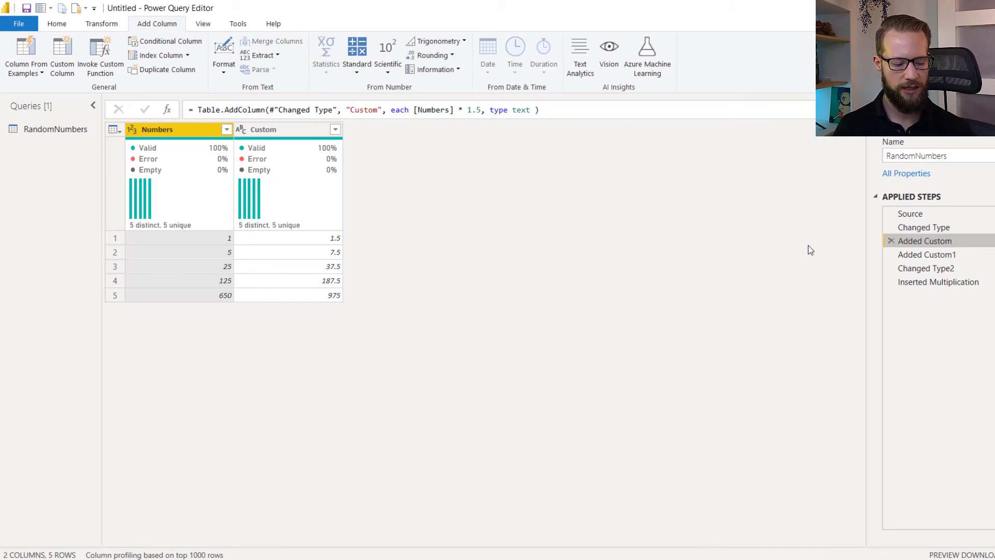
{"action": "key", "text": "alt+Tab"}
{"action": "key", "text": "alt+Tab"}
{"action": "left_click", "coordinate": [808, 245]}
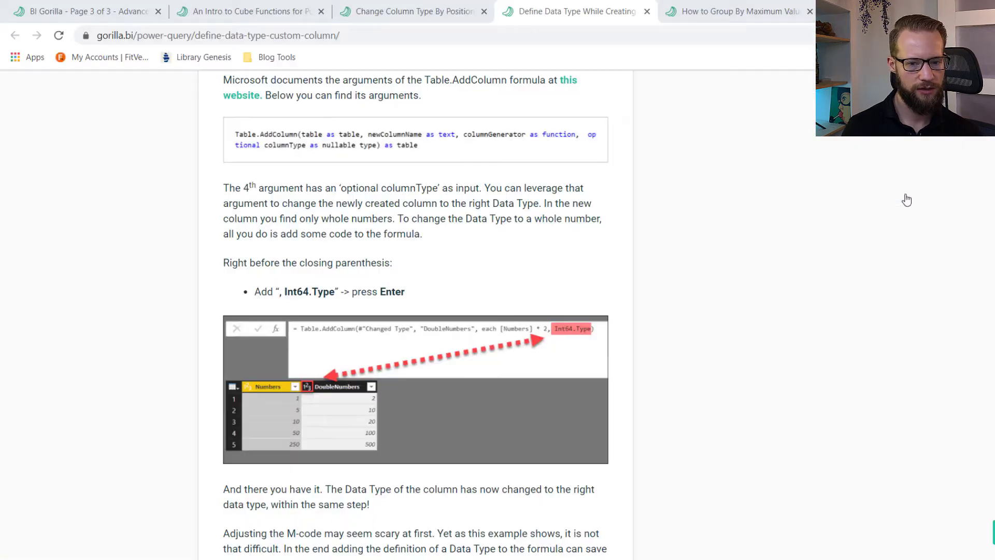
{"action": "scroll", "coordinate": [547, 193], "scroll_direction": "down", "scroll_amount": 5}
{"action": "scroll", "coordinate": [546, 192], "scroll_direction": "down", "scroll_amount": 5}
{"action": "scroll", "coordinate": [546, 192], "scroll_direction": "up", "scroll_amount": 3}
{"action": "scroll", "coordinate": [545, 208], "scroll_direction": "up", "scroll_amount": 1}
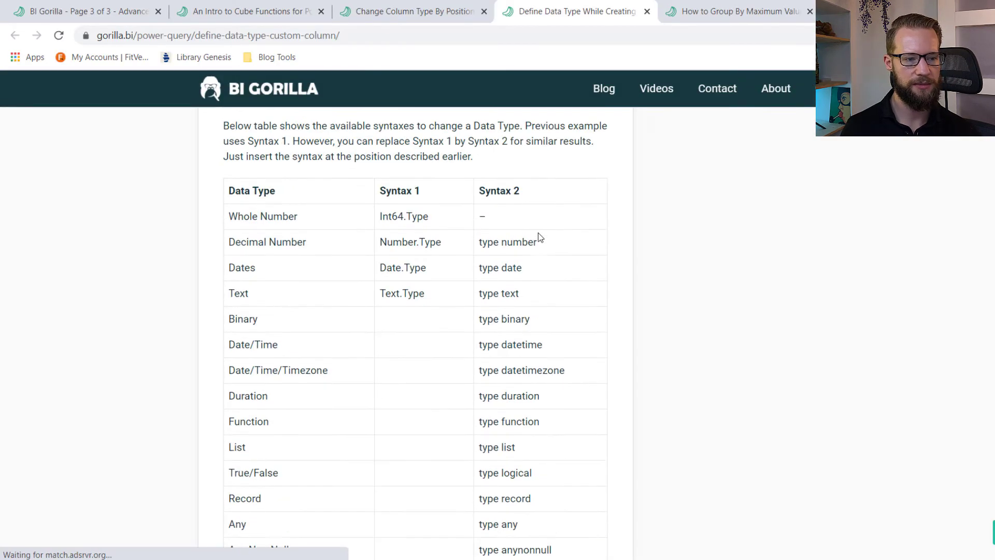
{"action": "scroll", "coordinate": [538, 232], "scroll_direction": "up", "scroll_amount": 1}
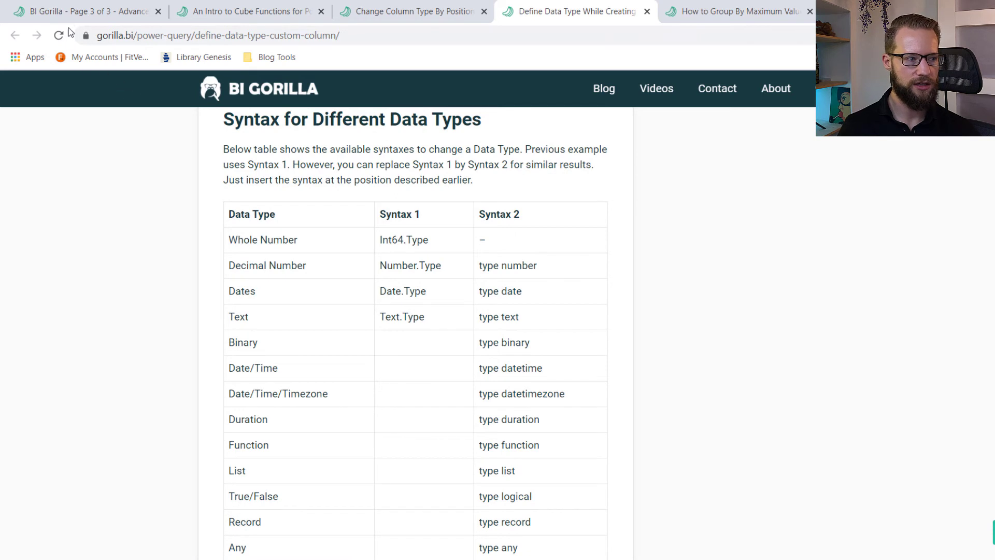
{"action": "scroll", "coordinate": [256, 155], "scroll_direction": "up", "scroll_amount": 1}
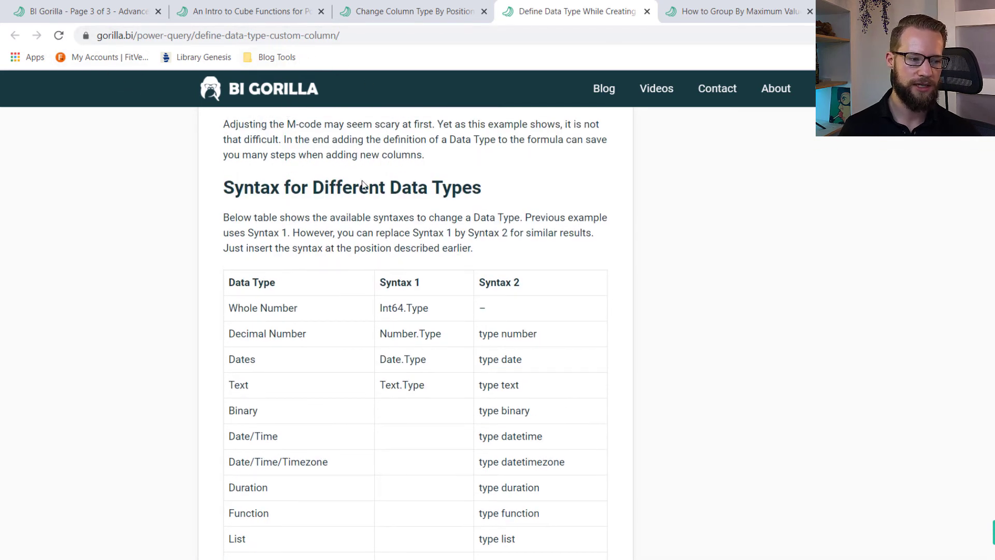
{"action": "scroll", "coordinate": [257, 259], "scroll_direction": "down", "scroll_amount": 1}
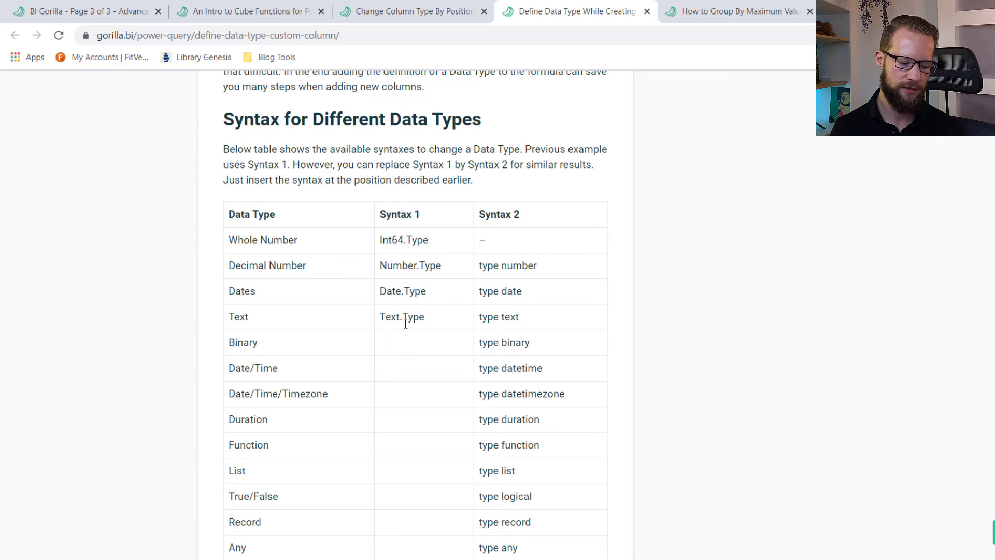
{"action": "left_click_drag", "start_coordinate": [443, 266], "coordinate": [218, 265]}
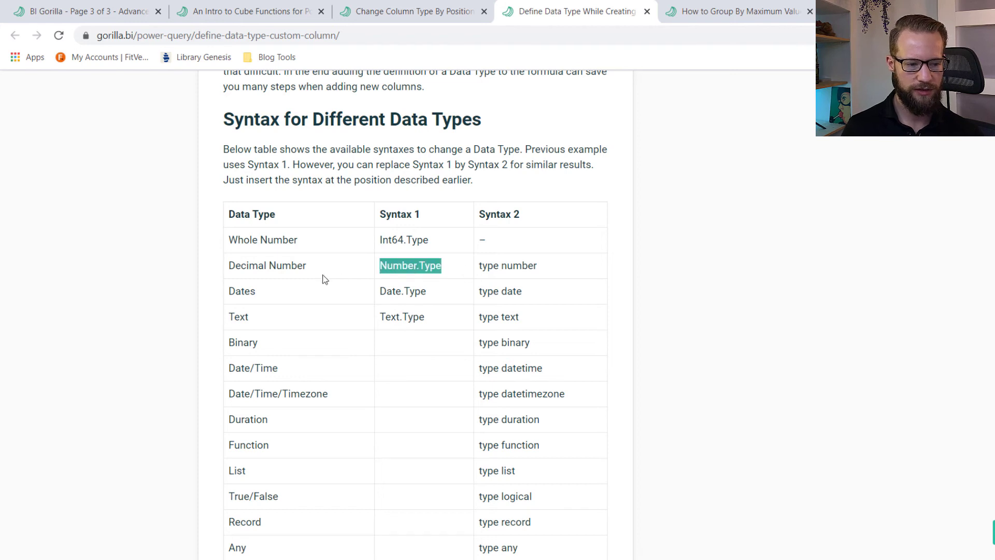
{"action": "double_click", "coordinate": [413, 265]}
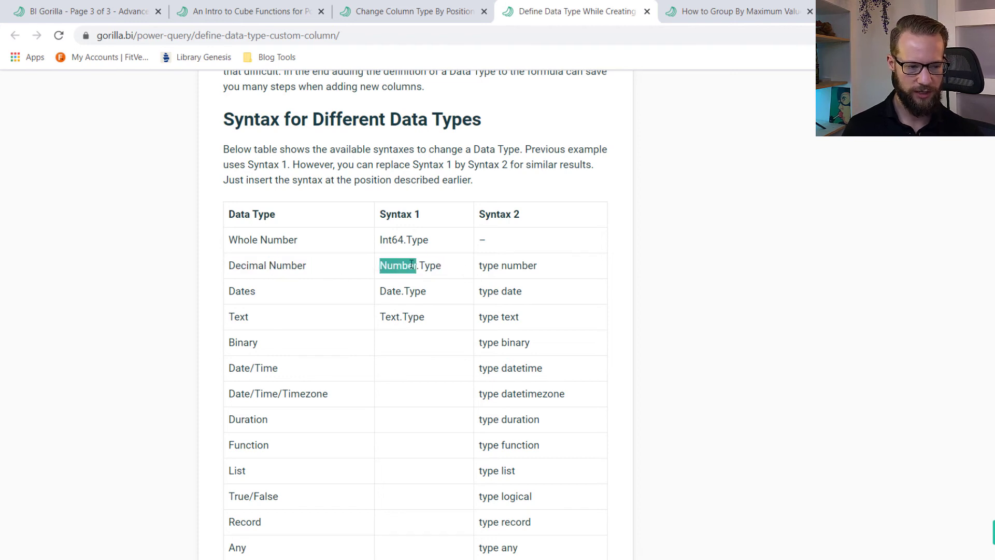
{"action": "key", "text": "alt+Tab"}
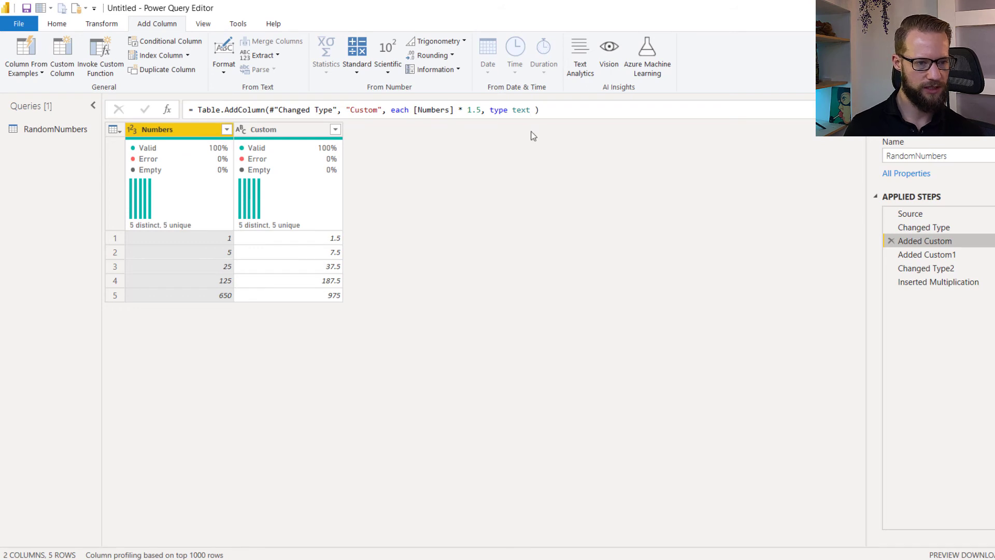
- Replace 'type text' with Number.Type in the Added Custom formula
{"action": "left_click", "coordinate": [535, 110]}
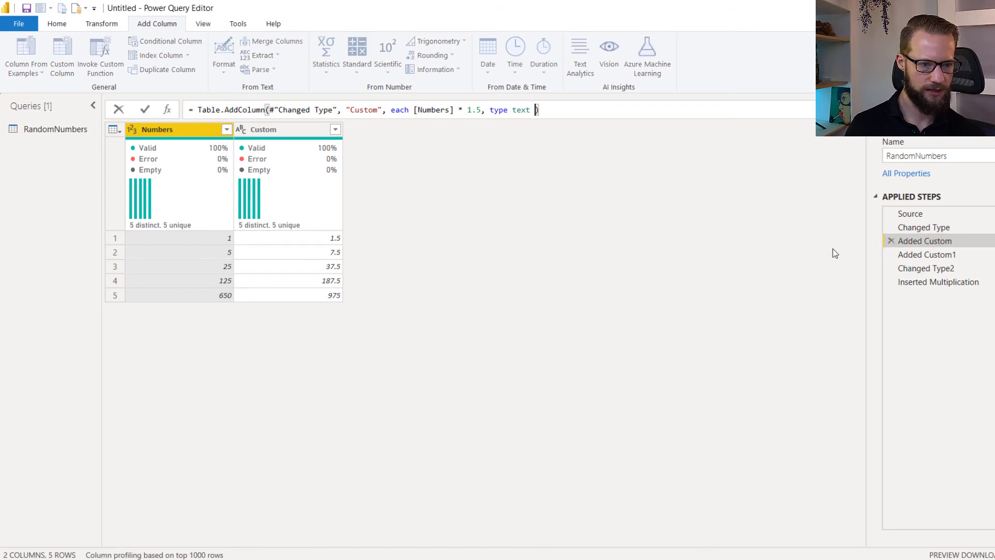
{"action": "key", "text": "BackSpace"}
{"action": "key", "text": "BackSpace"}
{"action": "key", "text": "BackSpace"}
{"action": "key", "text": "BackSpace"}
{"action": "key", "text": "BackSpace"}
{"action": "key", "text": "BackSpace"}
{"action": "key", "text": "BackSpace"}
{"action": "key", "text": "BackSpace"}
{"action": "key", "text": "BackSpace"}
{"action": "type", "text": "Number.Type"}
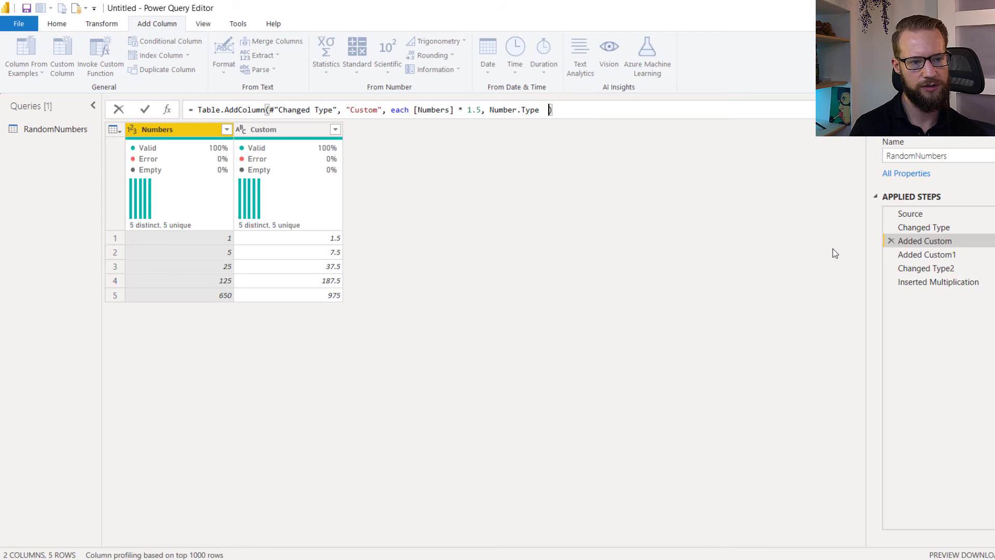
{"action": "key", "text": "Return"}
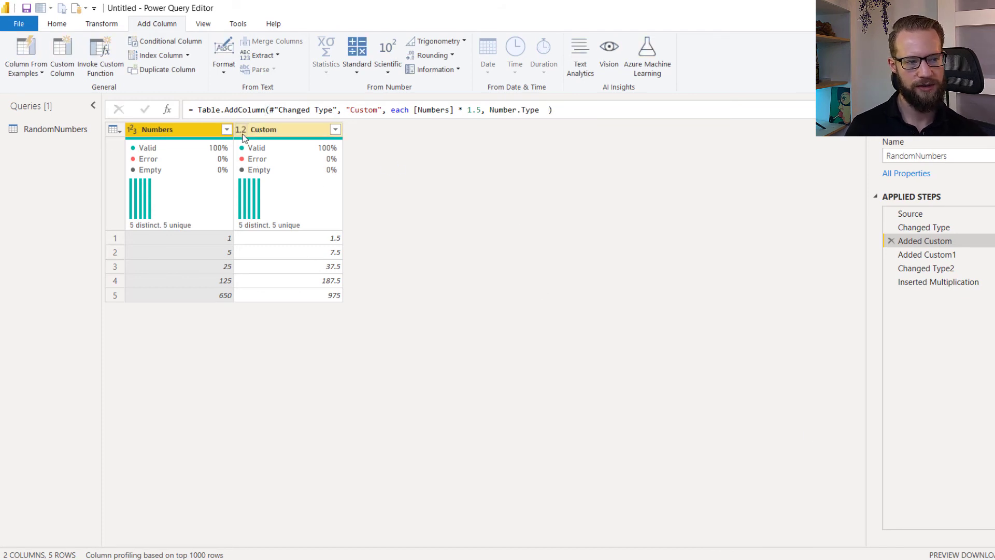
{"action": "key", "text": "alt+Tab"}
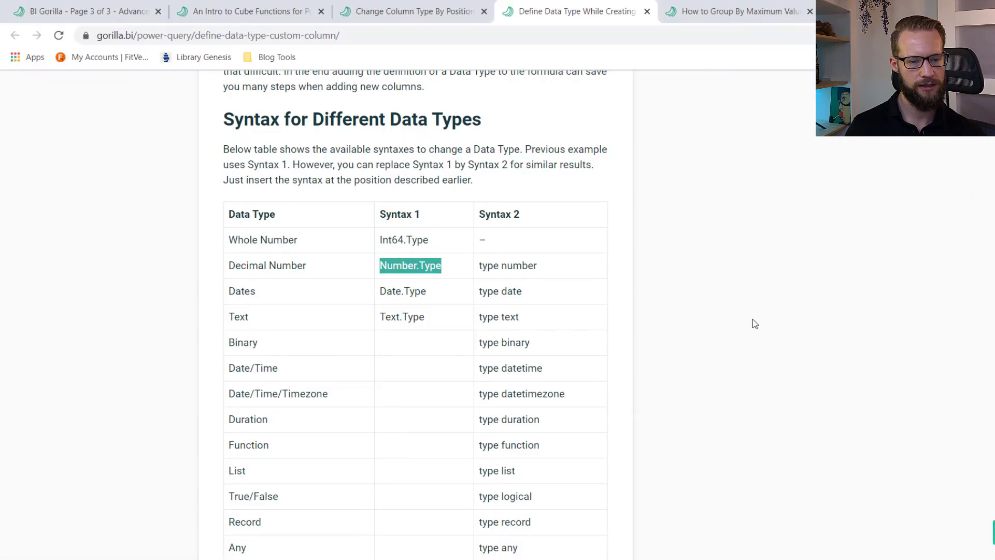
{"action": "left_click", "coordinate": [537, 265]}
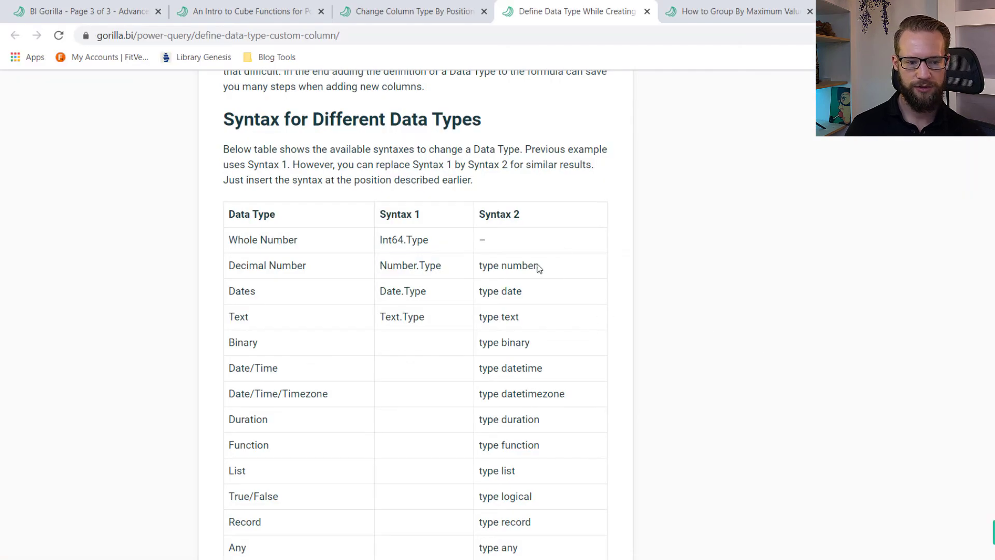
{"action": "double_click", "coordinate": [479, 265]}
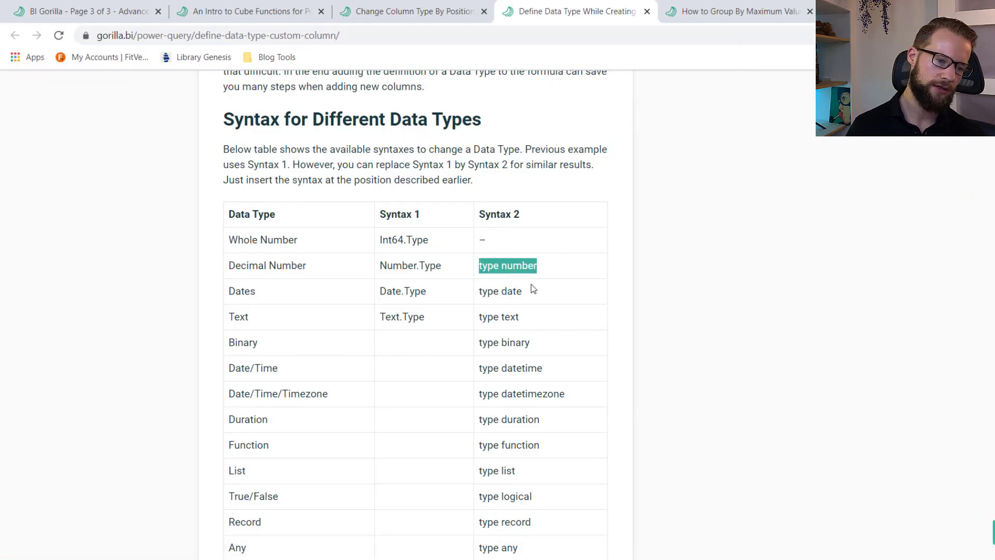
{"action": "key", "text": "alt+Tab"}
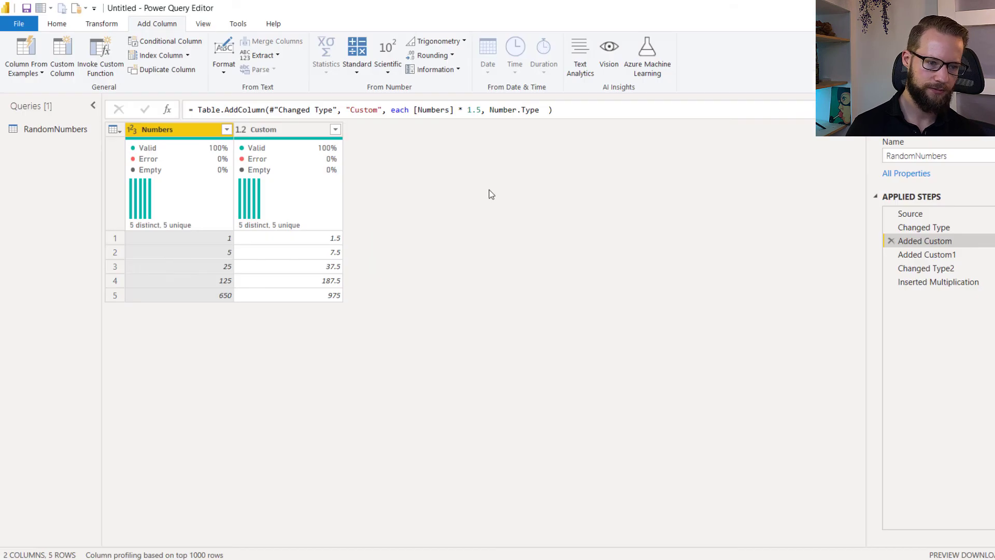
- Swap Number.Type for 'type number' in the Added Custom formula, then view the blog table
{"action": "left_click", "coordinate": [548, 109]}
{"action": "key", "text": "ctrl+shift+Left"}
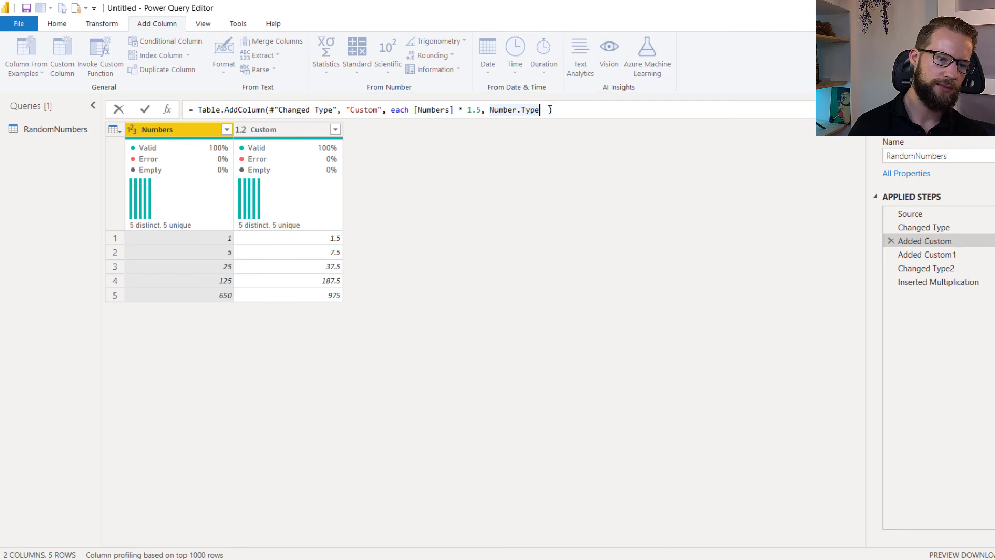
{"action": "key", "text": "ctrl+shift+Left"}
{"action": "key", "text": "ctrl+shift+Right"}
{"action": "key", "text": "ctrl+shift+Right"}
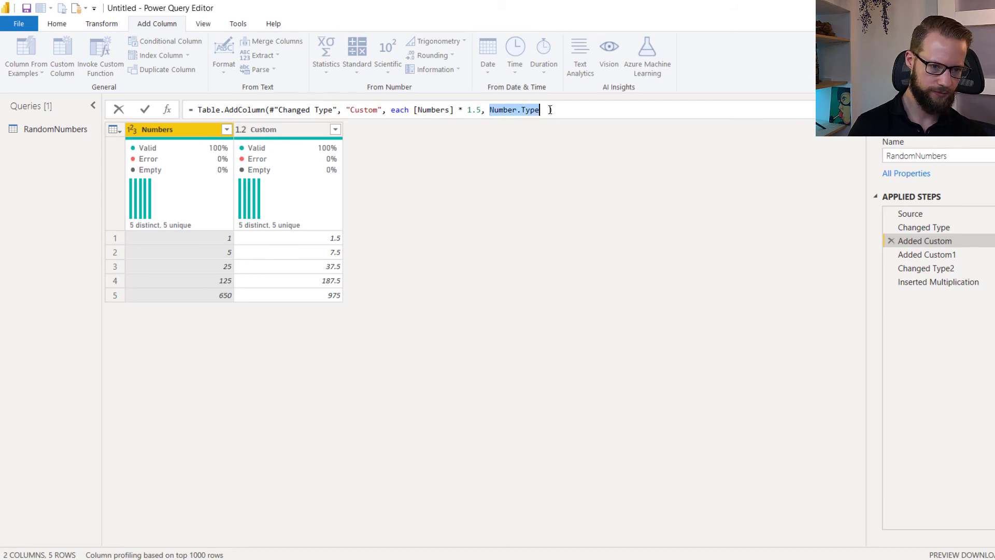
{"action": "key", "text": "shift+Return"}
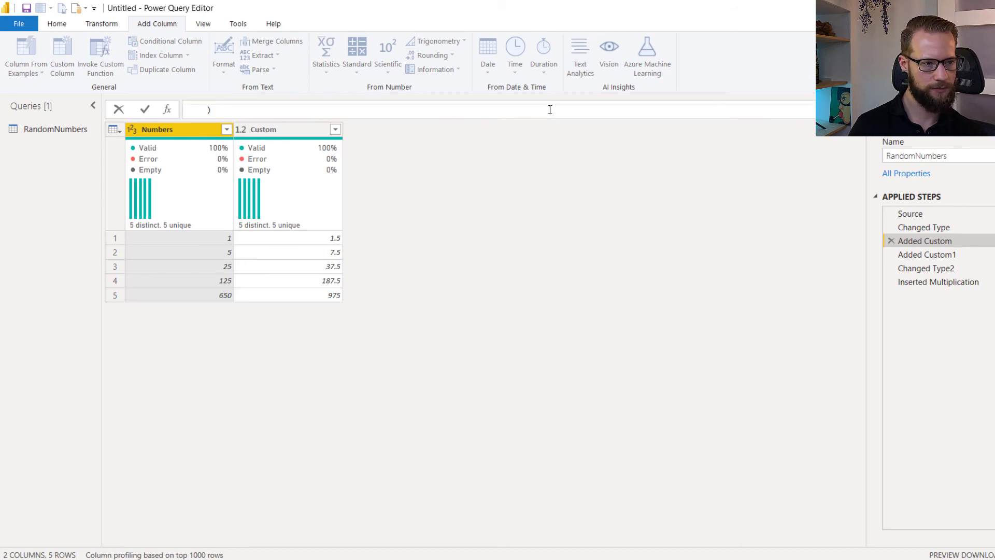
{"action": "key", "text": "BackSpace"}
{"action": "key", "text": "Return"}
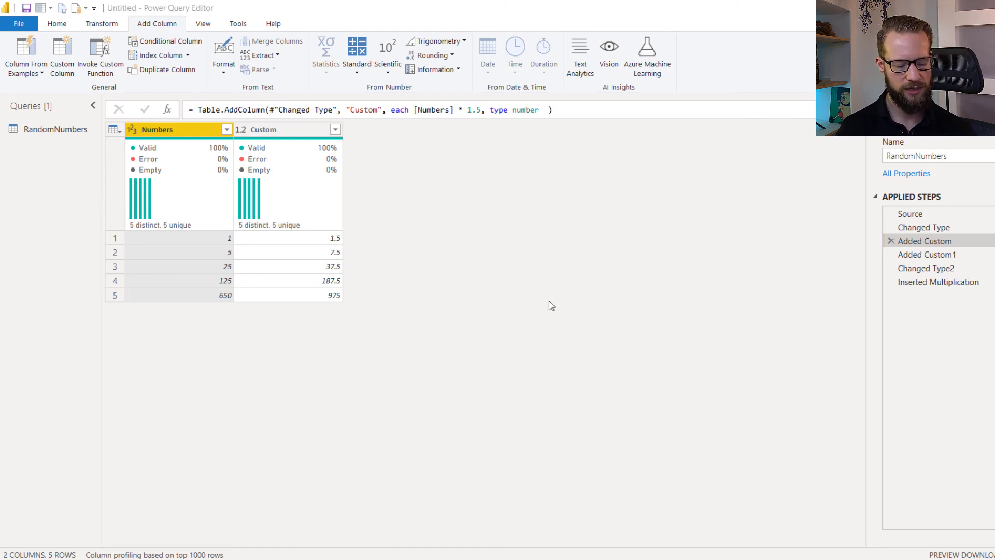
{"action": "key", "text": "alt+Tab"}
{"action": "scroll", "coordinate": [549, 301], "scroll_direction": "down", "scroll_amount": 3}
{"action": "scroll", "coordinate": [644, 340], "scroll_direction": "up", "scroll_amount": 4}
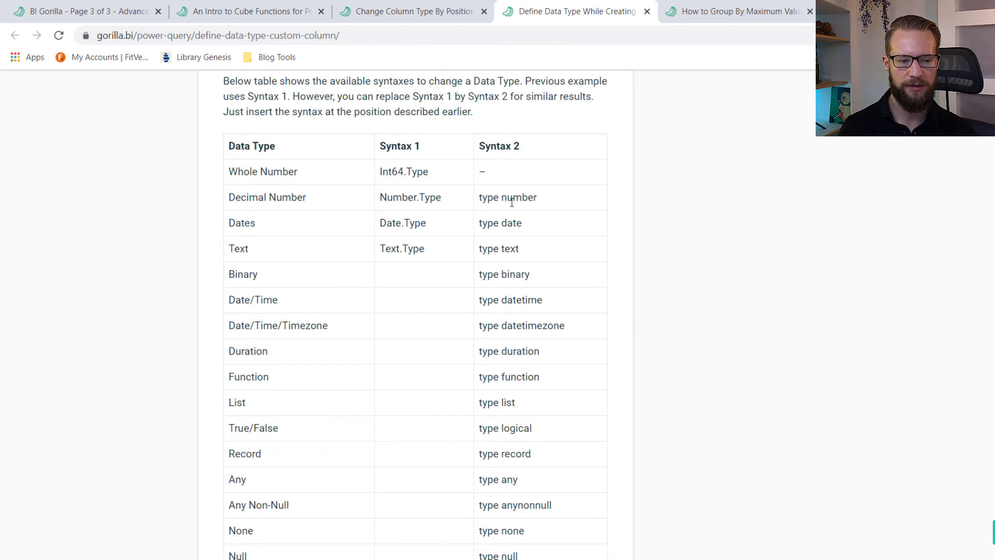
{"action": "scroll", "coordinate": [511, 200], "scroll_direction": "up", "scroll_amount": 2}
- Switch from the BI Gorilla syntax table back to the RandomNumbers query
{"action": "key", "text": "alt+Tab"}
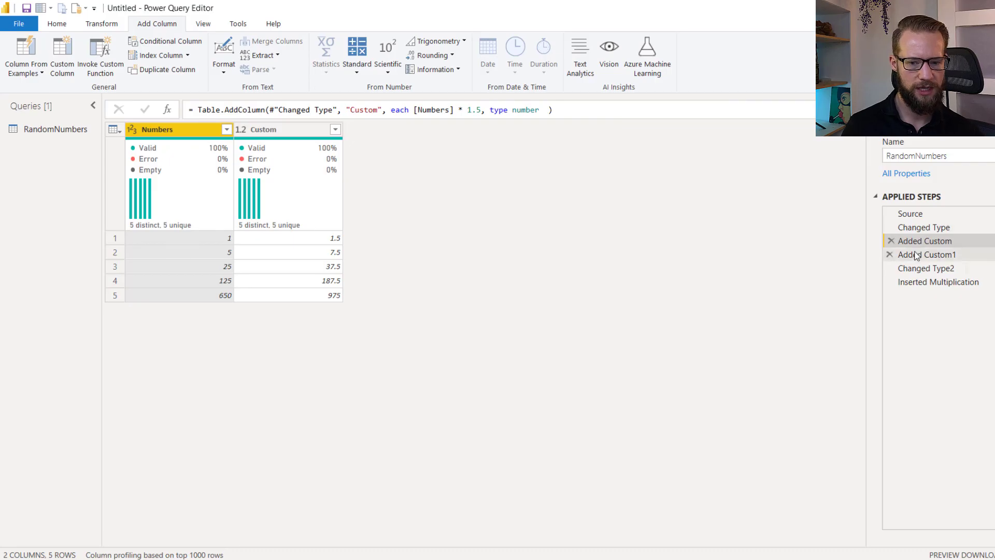